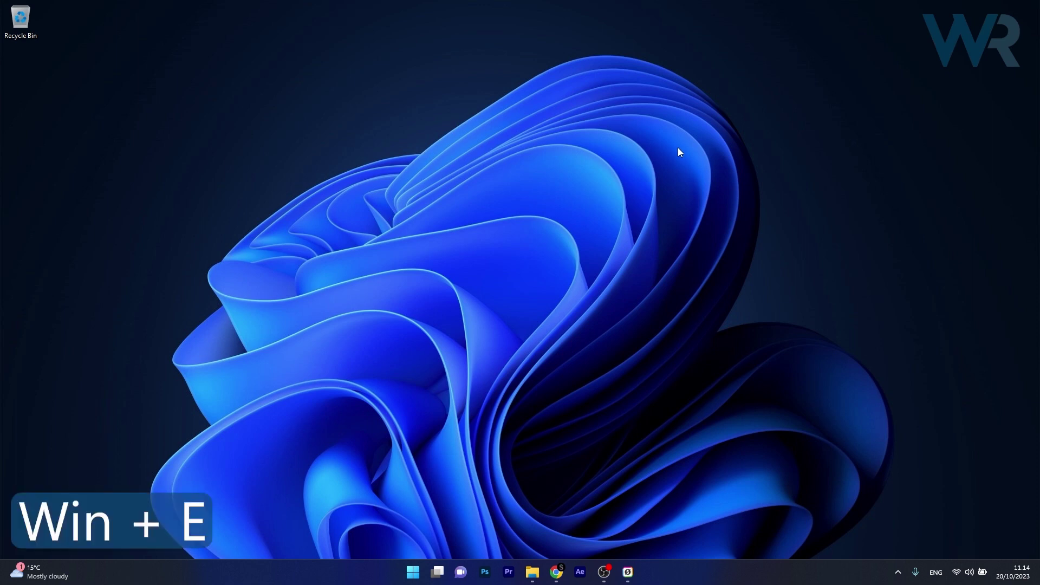
Step: Open File Explorer on Home and move its window up and to the left
{"action": "key", "text": "super+e"}
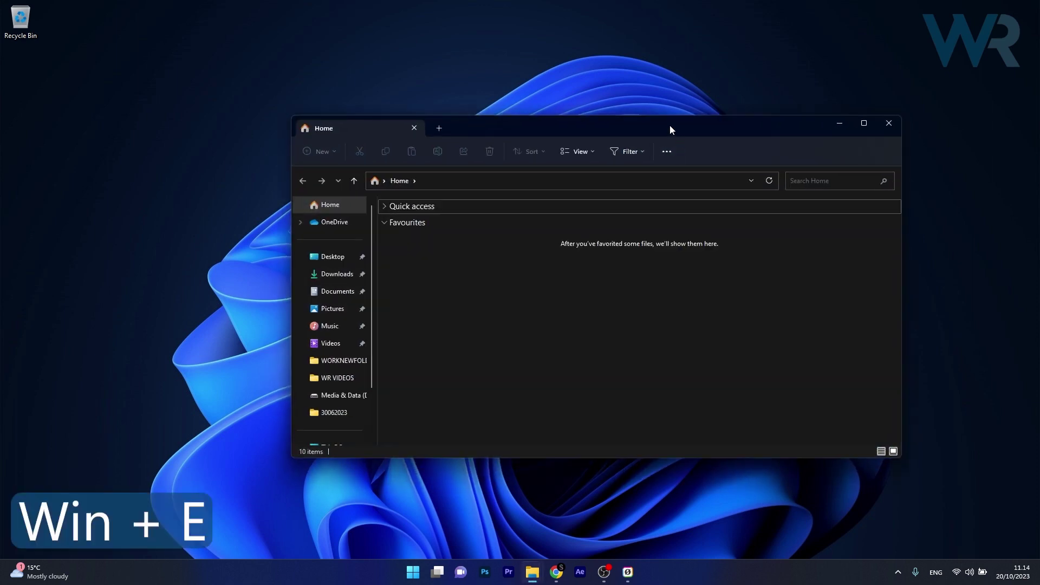
{"action": "left_click_drag", "start_coordinate": [670, 130], "coordinate": [582, 104]}
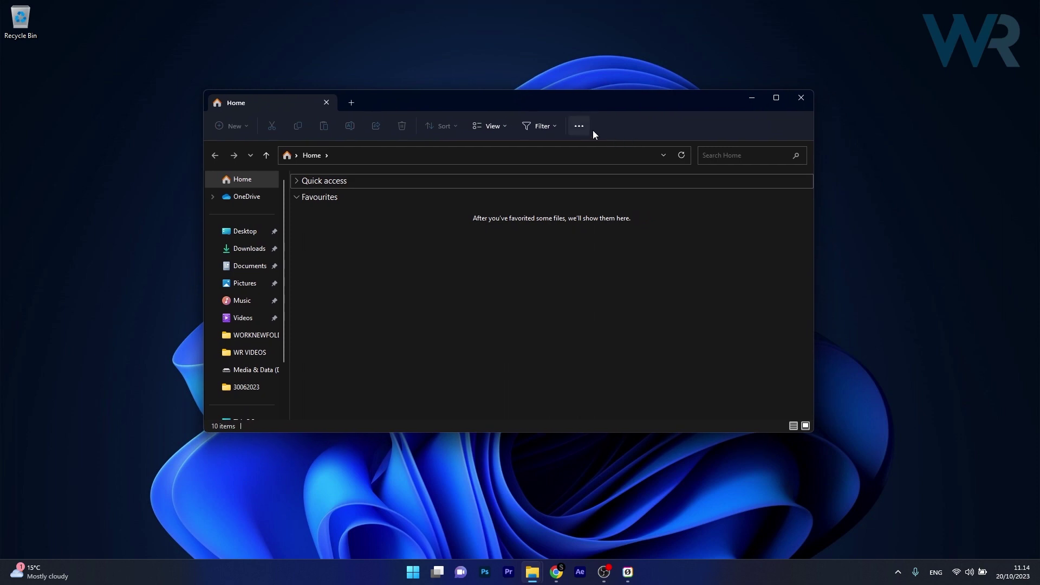
Step: Open Folder Options from Explorer's '...' menu and move the dialog up and right
{"action": "left_click", "coordinate": [578, 125]}
{"action": "left_click", "coordinate": [533, 267]}
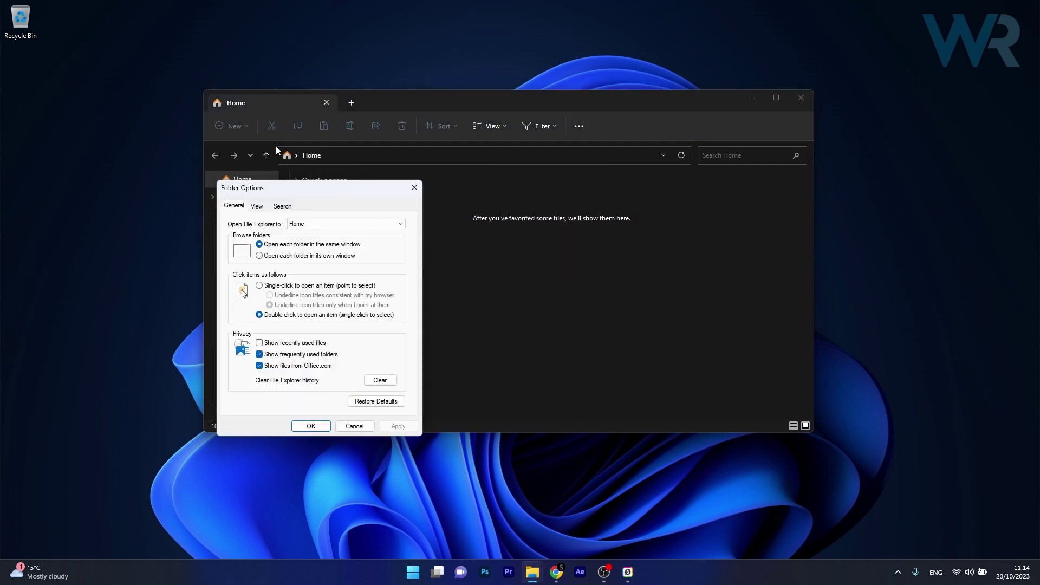
{"action": "left_click_drag", "start_coordinate": [333, 199], "coordinate": [515, 182]}
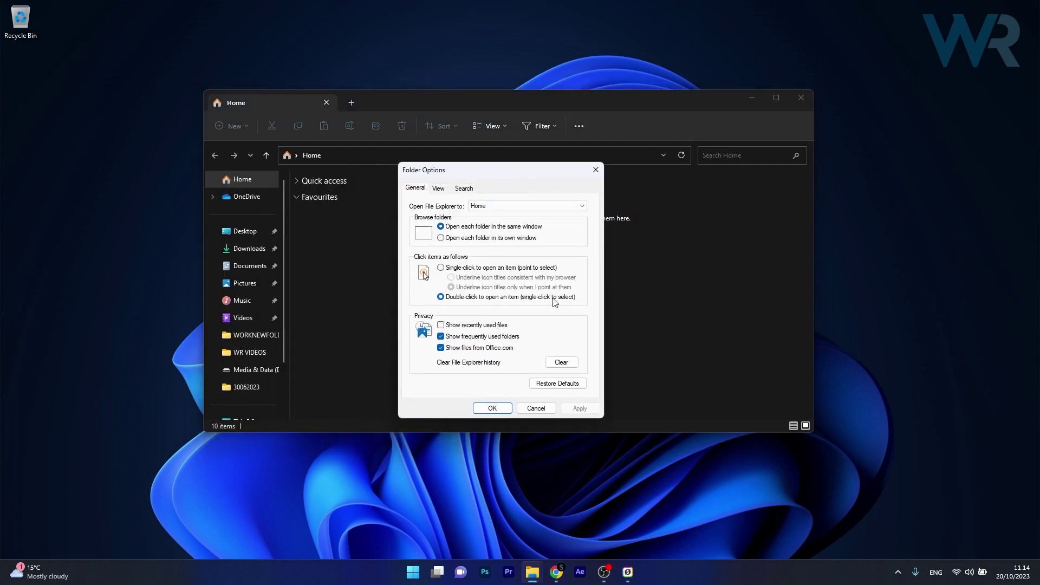
Step: Turn on 'Show recently used files', clear File Explorer history, then apply and confirm
{"action": "left_click", "coordinate": [441, 325]}
{"action": "left_click", "coordinate": [561, 363]}
{"action": "left_click", "coordinate": [573, 408]}
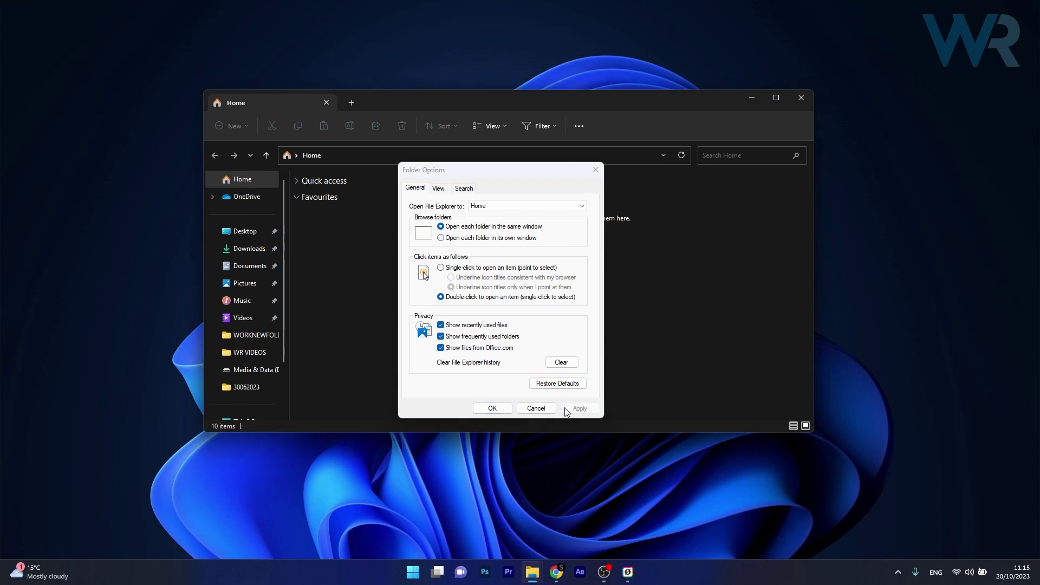
{"action": "left_click", "coordinate": [486, 409]}
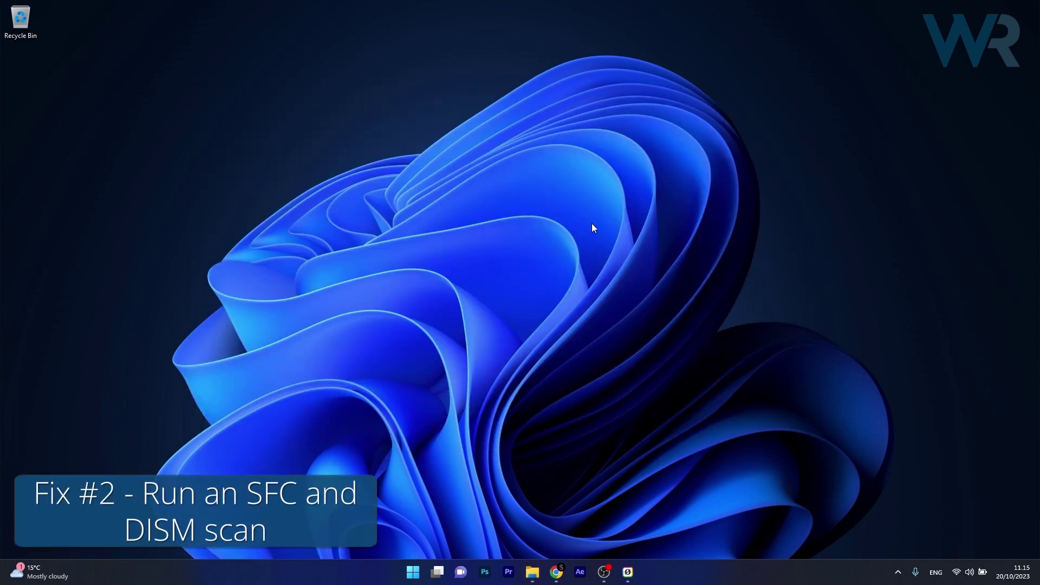
Step: Open the Start menu to search for cmd
{"action": "left_click", "coordinate": [410, 574]}
{"action": "type", "text": "cmd"}
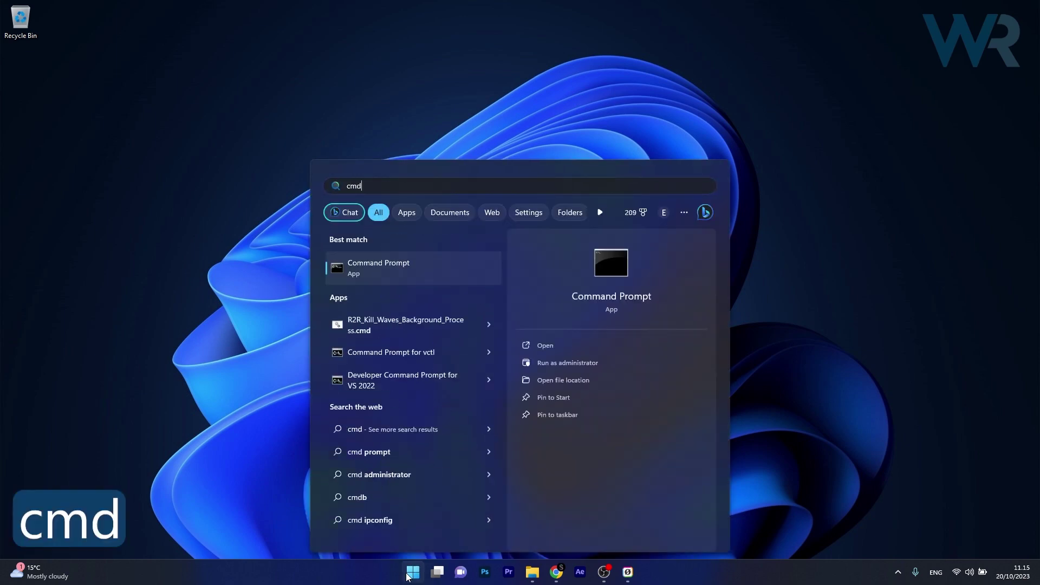
Step: Launch Command Prompt as administrator, move its window right, then close it
{"action": "left_click", "coordinate": [642, 361]}
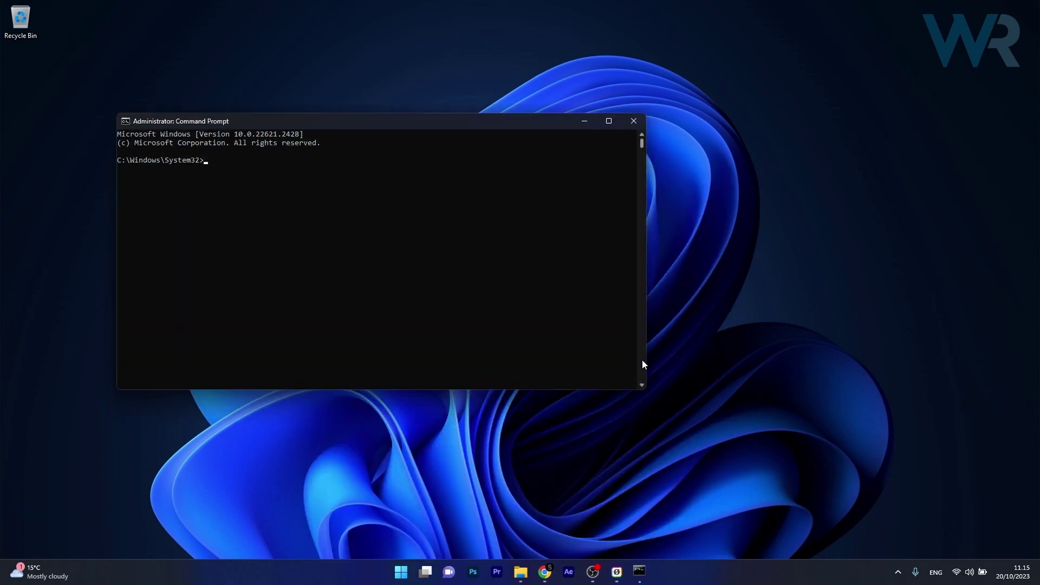
{"action": "left_click_drag", "start_coordinate": [382, 128], "coordinate": [521, 130]}
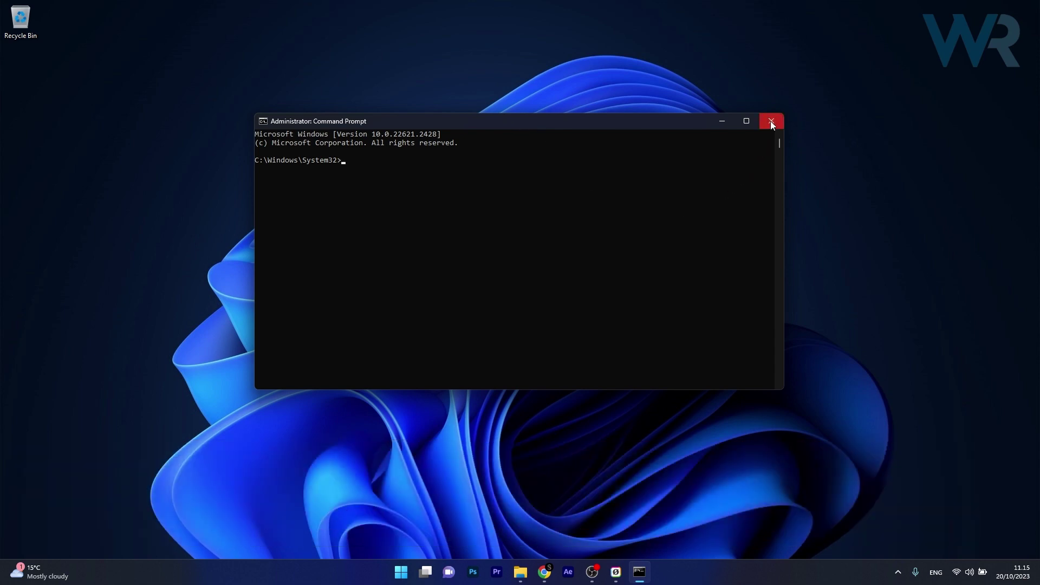
{"action": "left_click", "coordinate": [771, 121]}
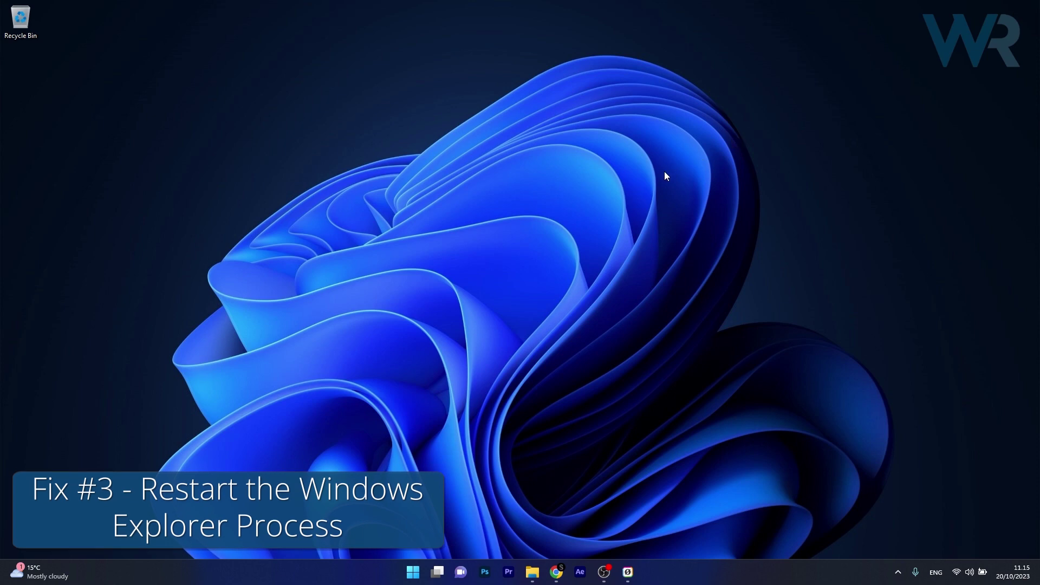
Step: Open Task Manager from the Start button's power-user menu
{"action": "right_click", "coordinate": [411, 577]}
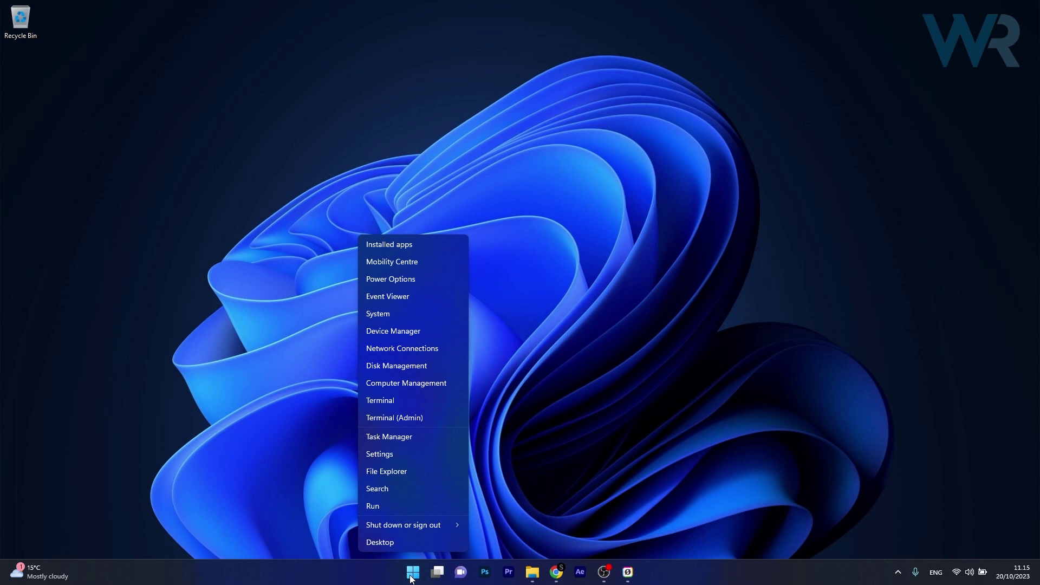
{"action": "left_click", "coordinate": [442, 438]}
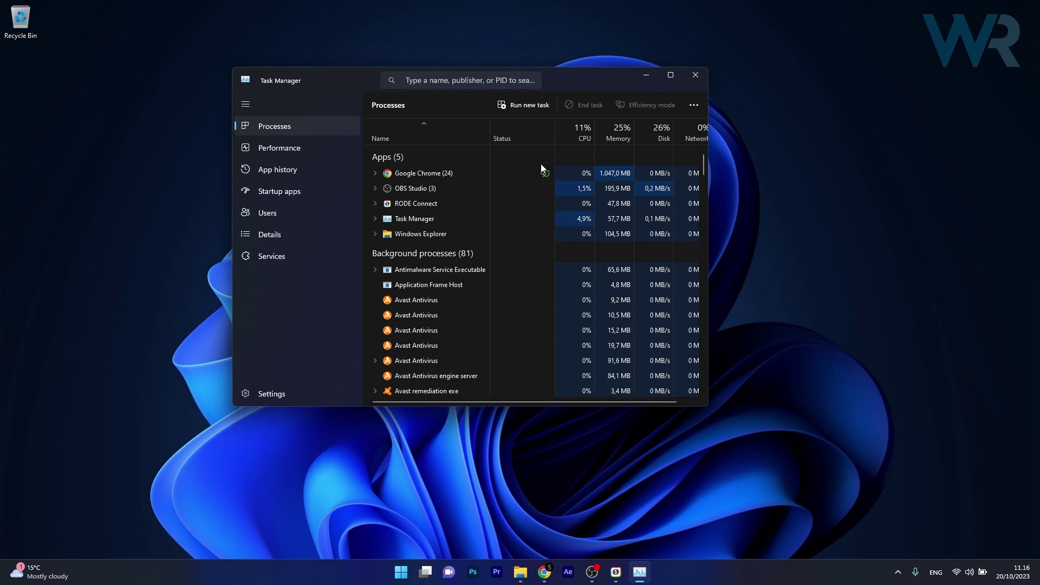
Step: Restart the Windows Explorer process from its right-click menu in the Processes list
{"action": "right_click", "coordinate": [415, 236]}
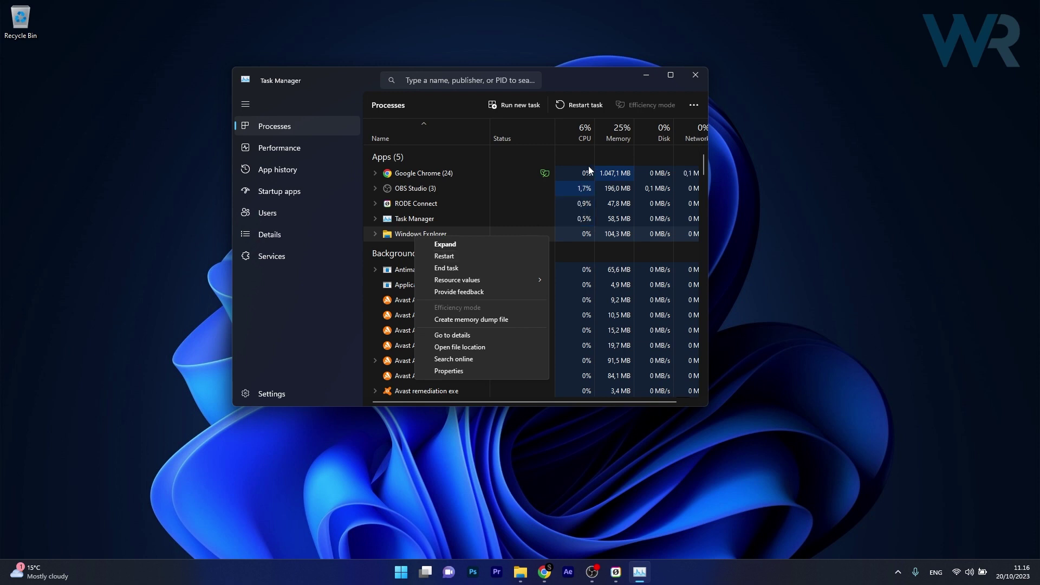
{"action": "left_click", "coordinate": [695, 73]}
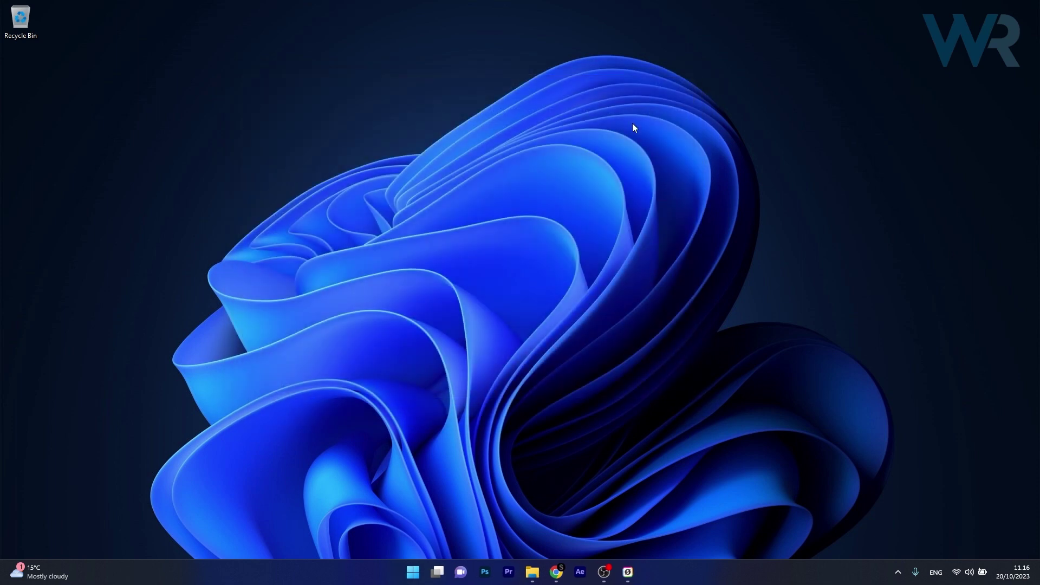